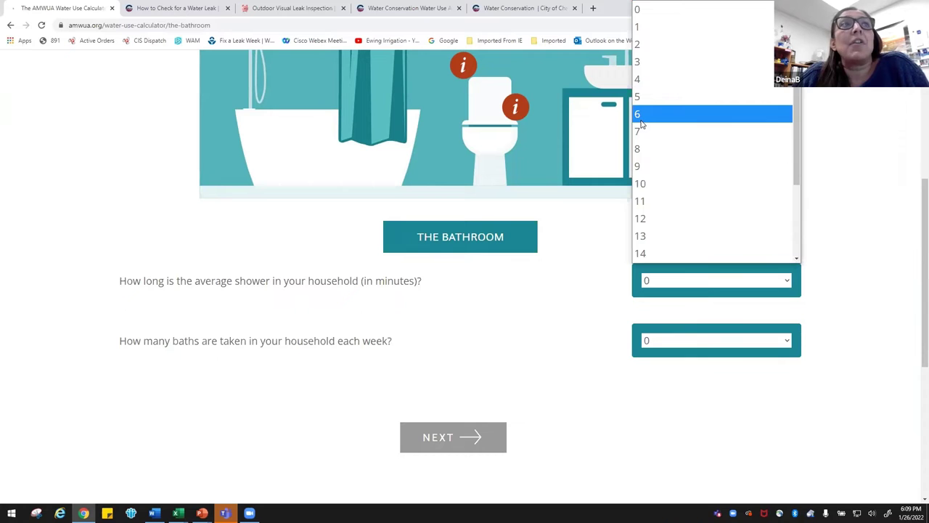
Set the household's average shower length to 7 minutes and continue to the kitchen questions
click(641, 130)
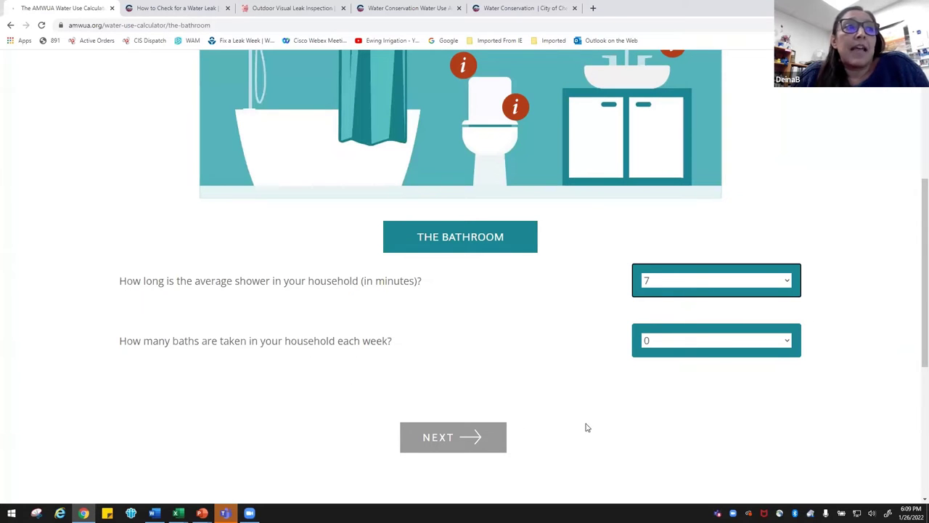
click(467, 439)
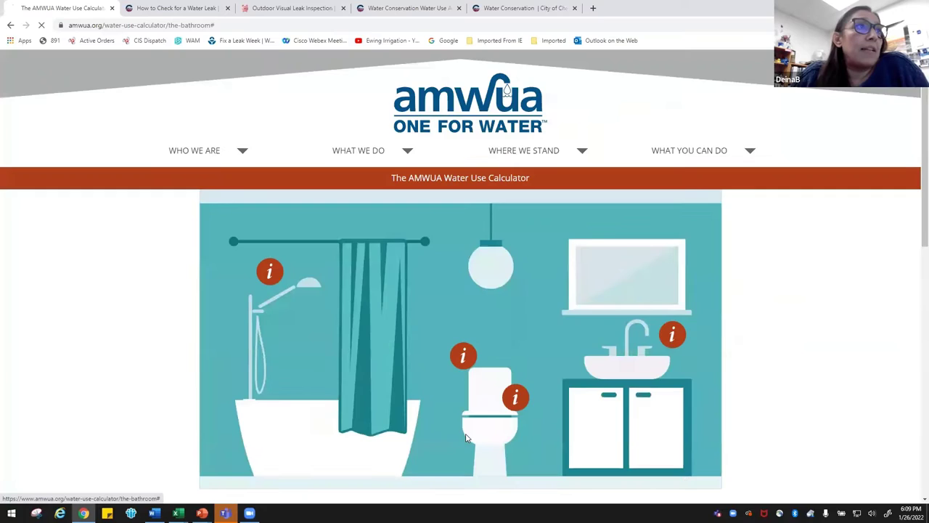
Answer Yes for the Energy Star dishwasher, set dishwasher loads to 1 per week, and continue to the laundry room
scroll(632, 401, down, 1)
scroll(632, 401, down, 2)
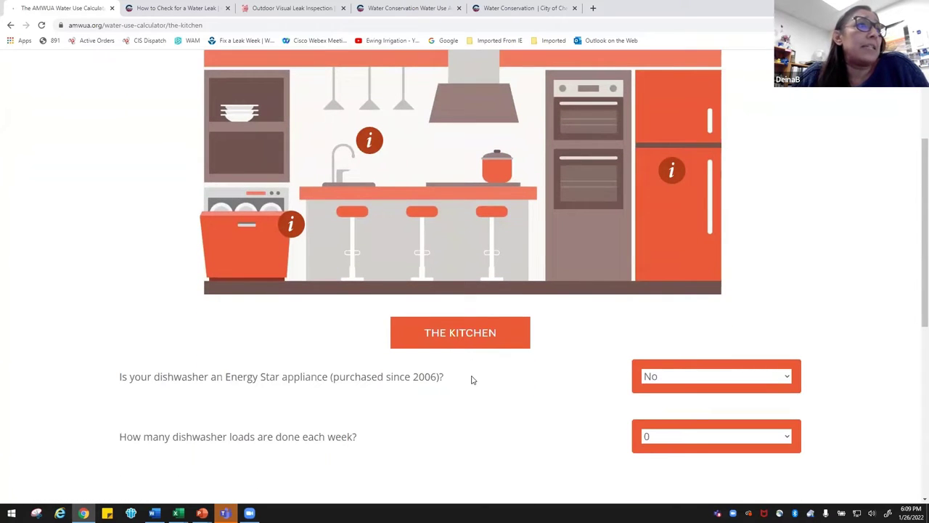
scroll(473, 380, down, 2)
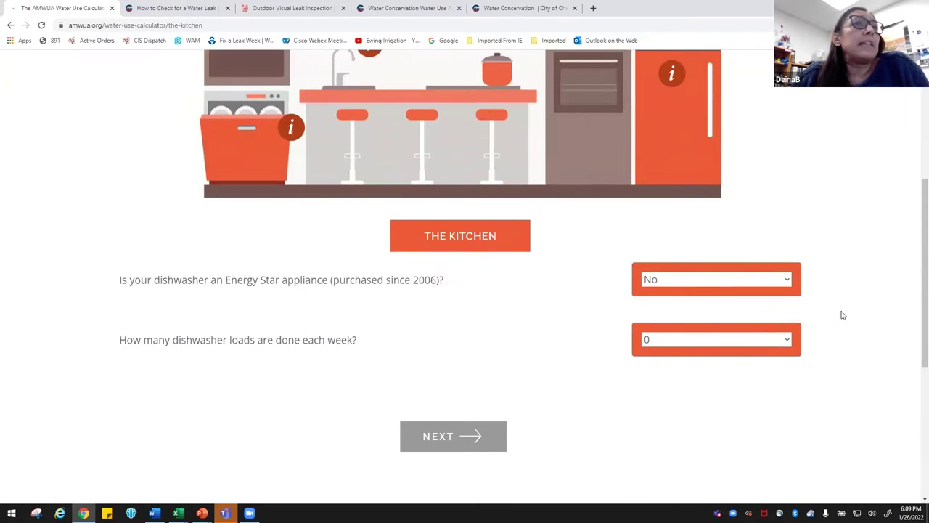
click(792, 282)
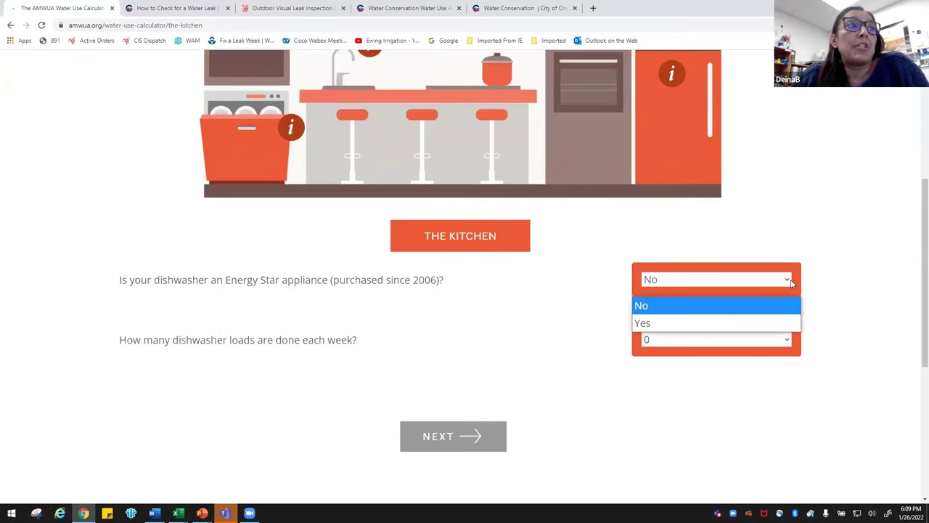
click(781, 323)
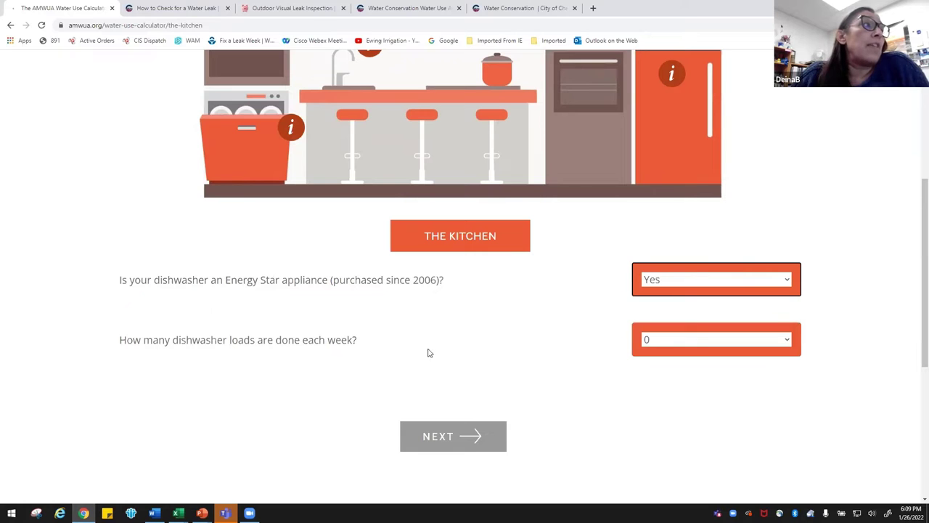
click(787, 339)
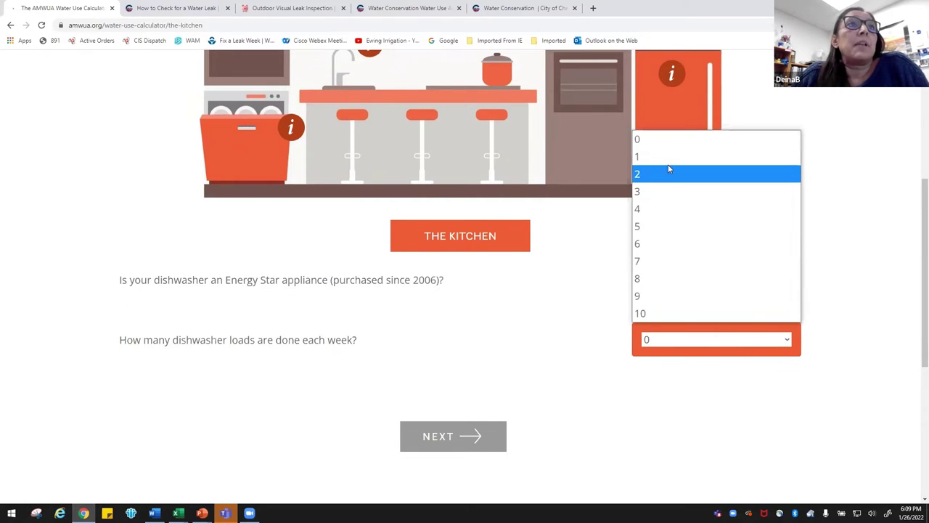
click(665, 157)
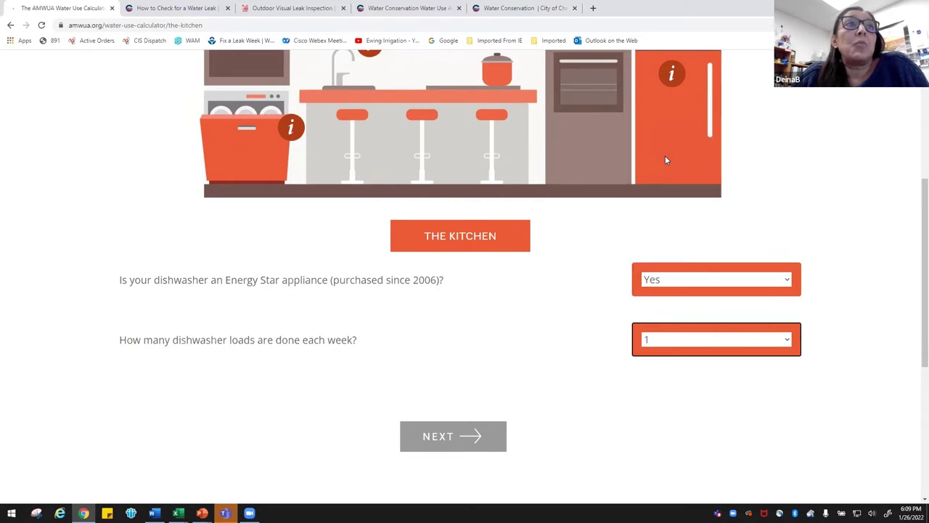
click(465, 439)
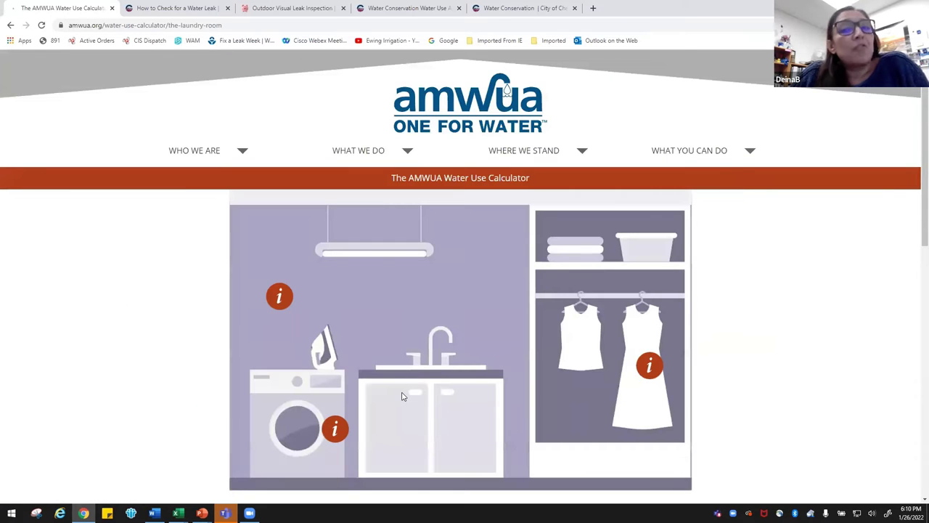
Answer Yes for the high efficiency washing machine, set laundry loads to 3 per week, and continue to outdoor use
scroll(443, 353, down, 5)
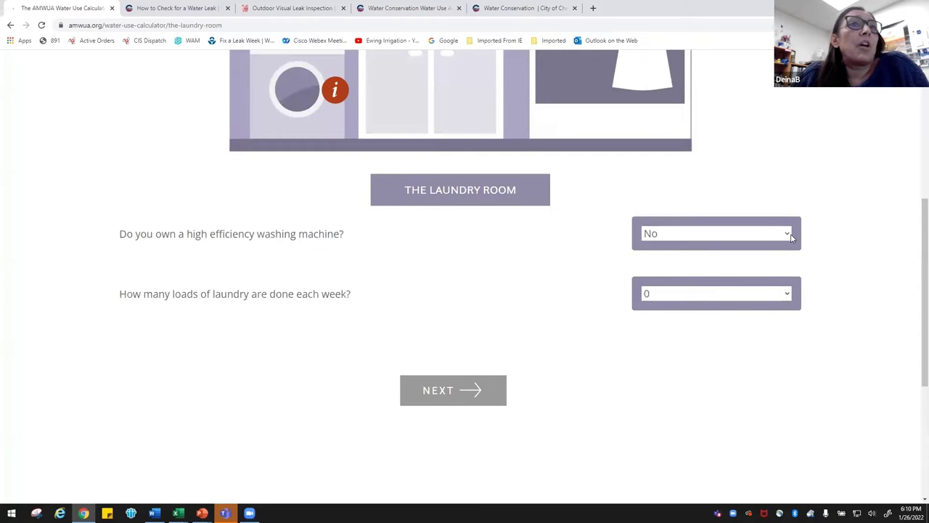
click(792, 237)
click(750, 274)
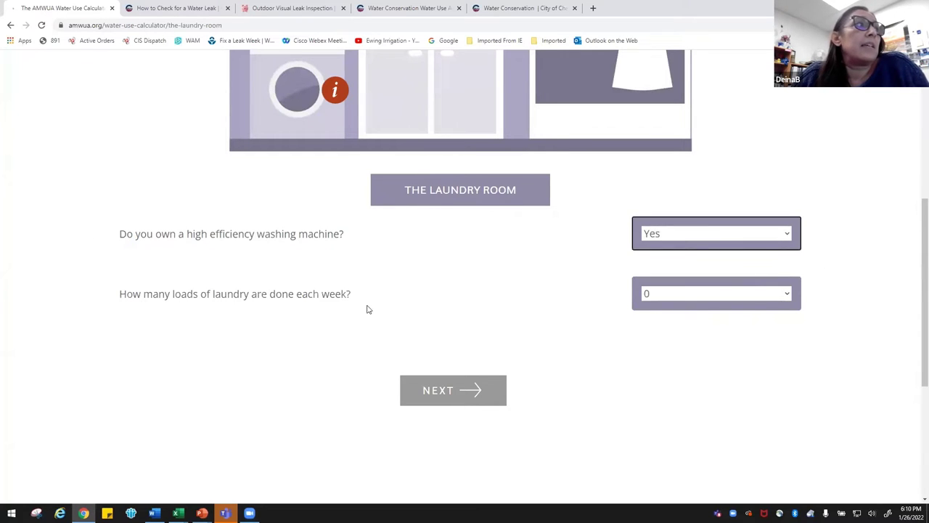
click(769, 302)
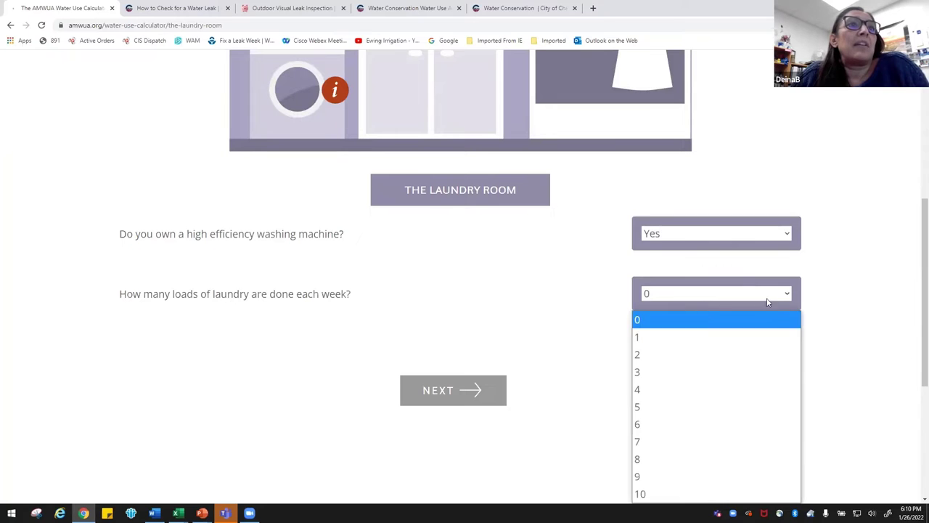
click(679, 372)
click(453, 392)
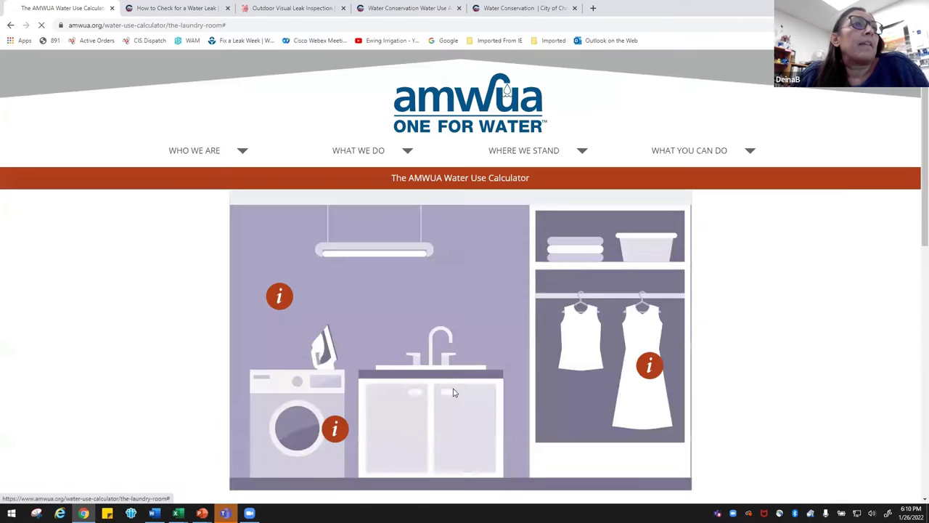
Enter 1256 square feet as the amount of grass on the property
scroll(737, 392, down, 6)
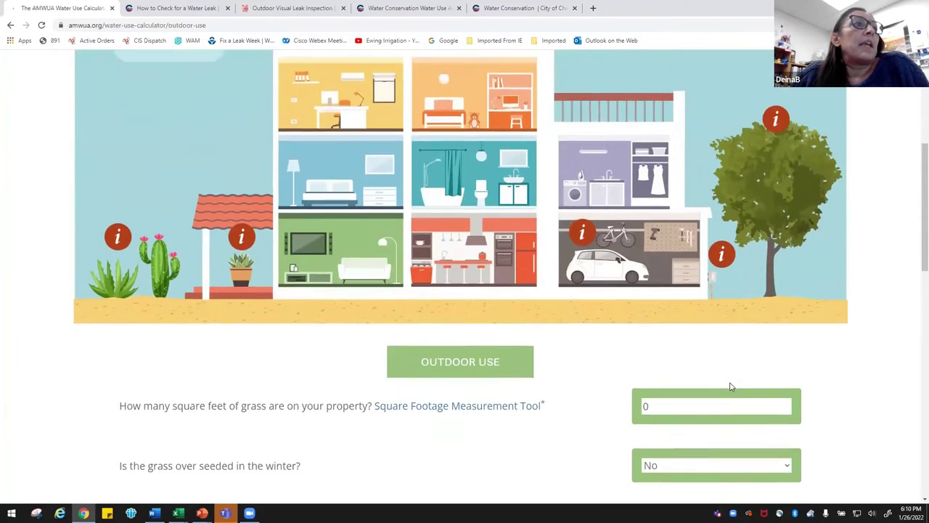
scroll(731, 386, down, 1)
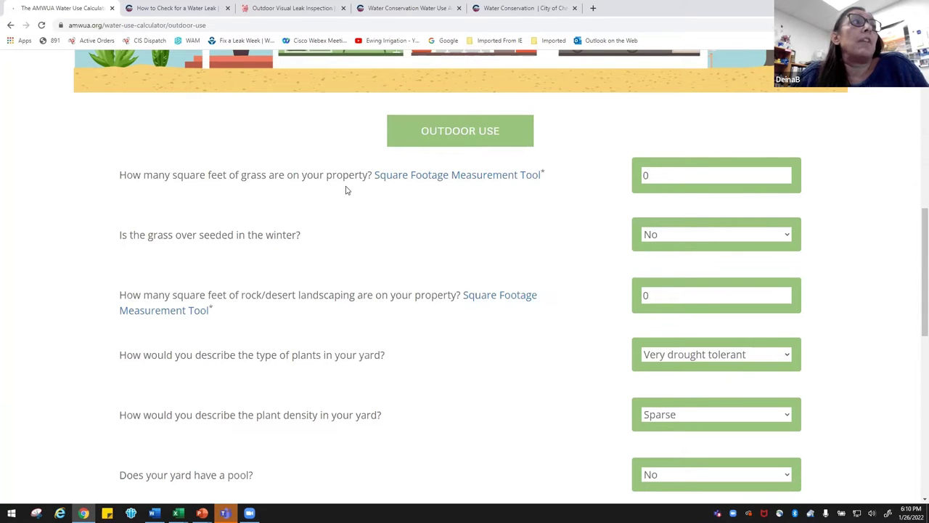
click(658, 175)
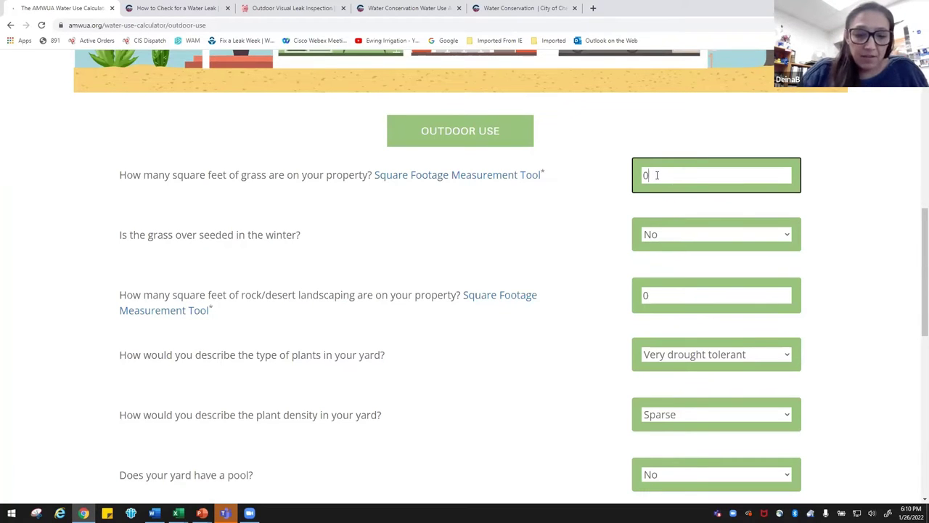
key(BackSpace)
text(12)
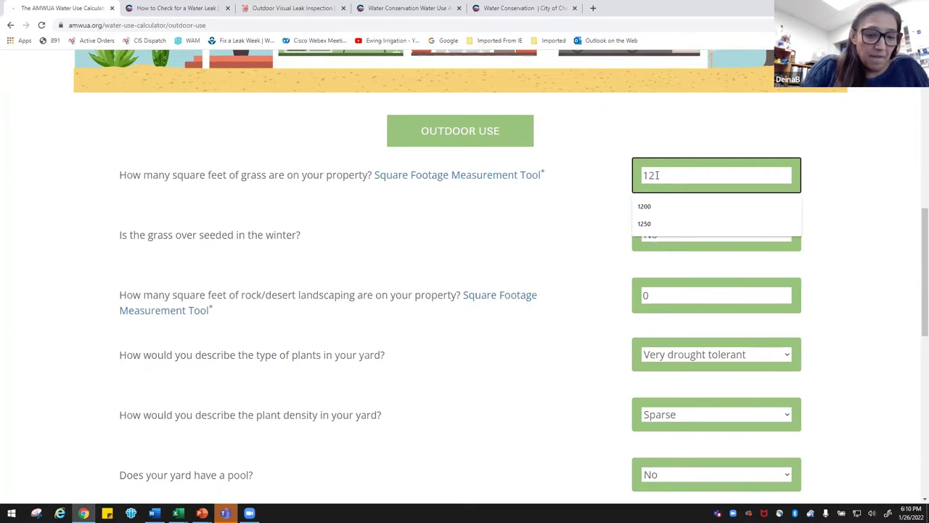
text(56)
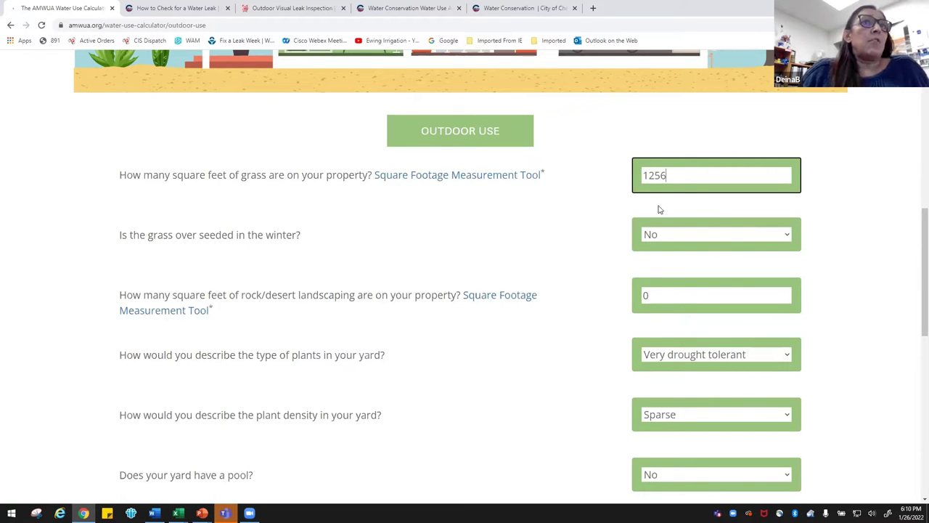
Enter 3000 square feet as the amount of rock/desert landscaping on the property
click(656, 295)
key(BackSpace)
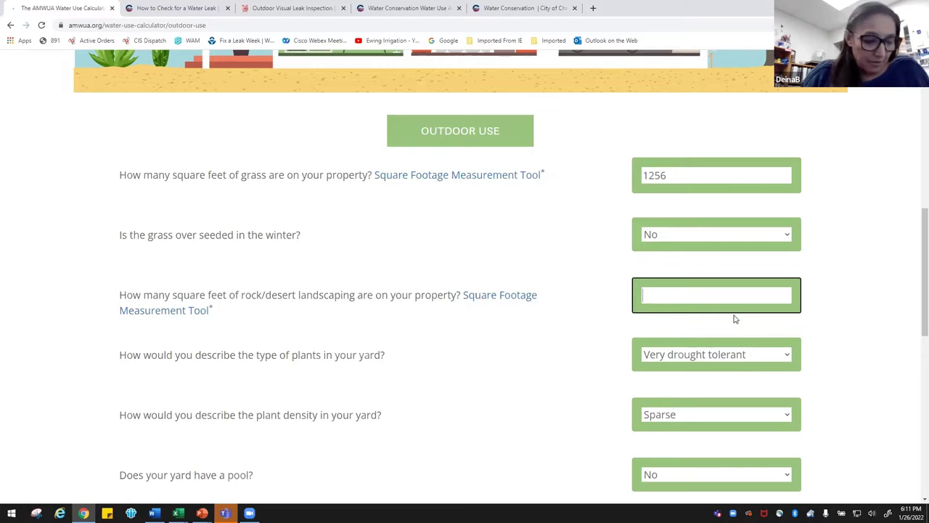
text(3000)
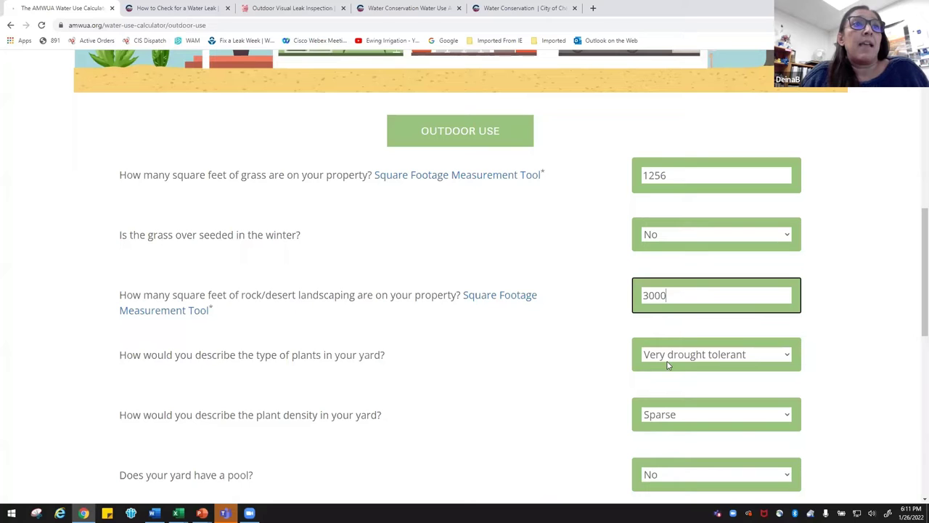
Describe the yard's plant type as Desert adapted and its plant density as Medium
click(789, 360)
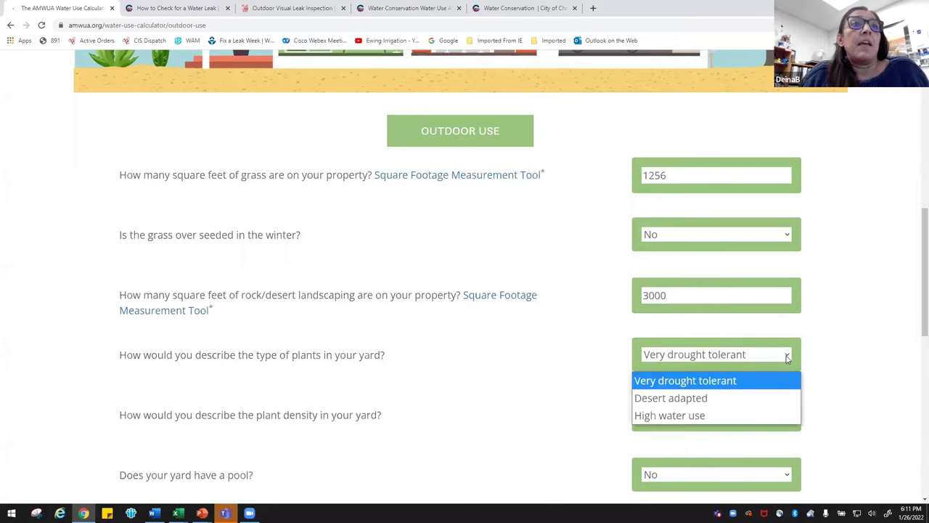
click(706, 400)
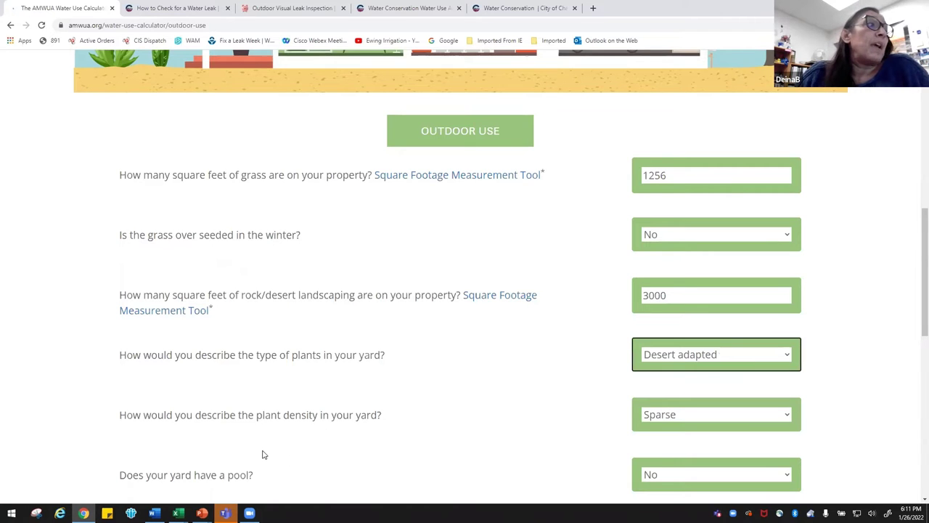
click(786, 417)
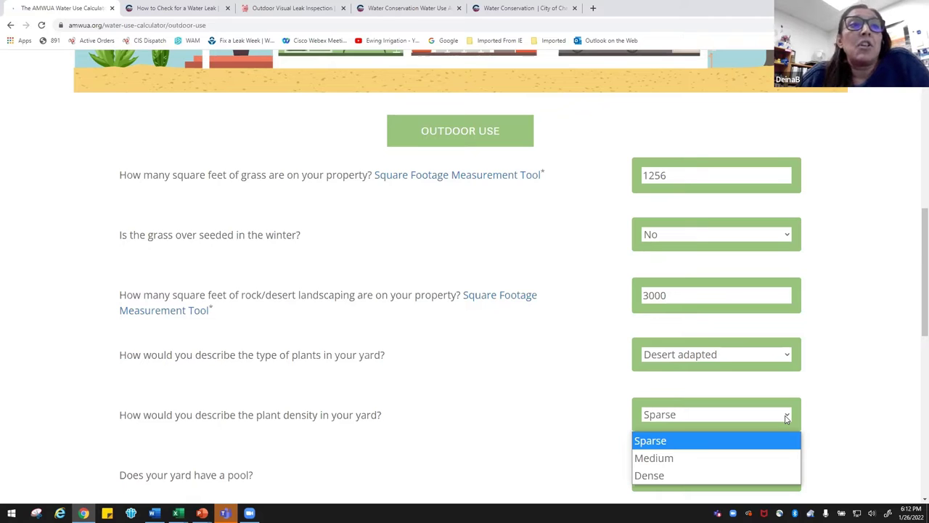
click(742, 458)
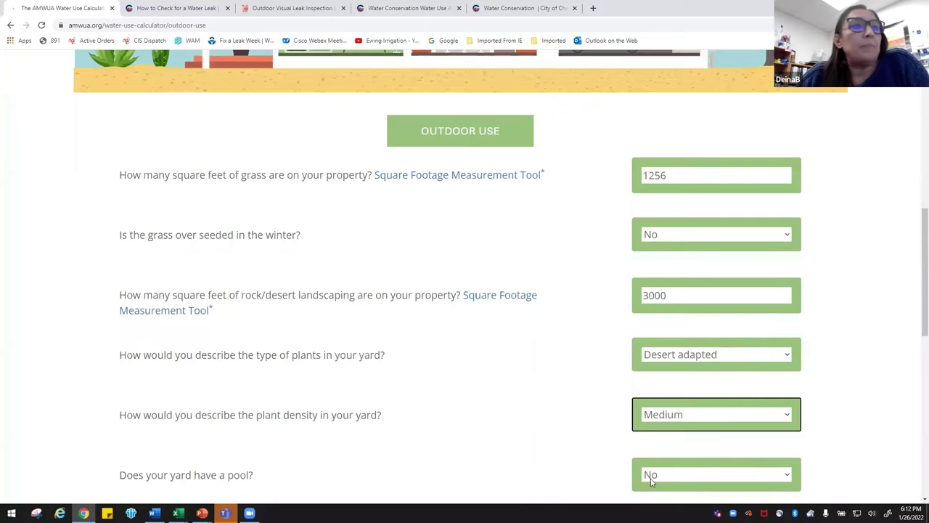
Answer Yes for the yard pool, enter 650 as its measurement, and continue to the calculator results
scroll(357, 451, down, 3)
scroll(367, 444, down, 1)
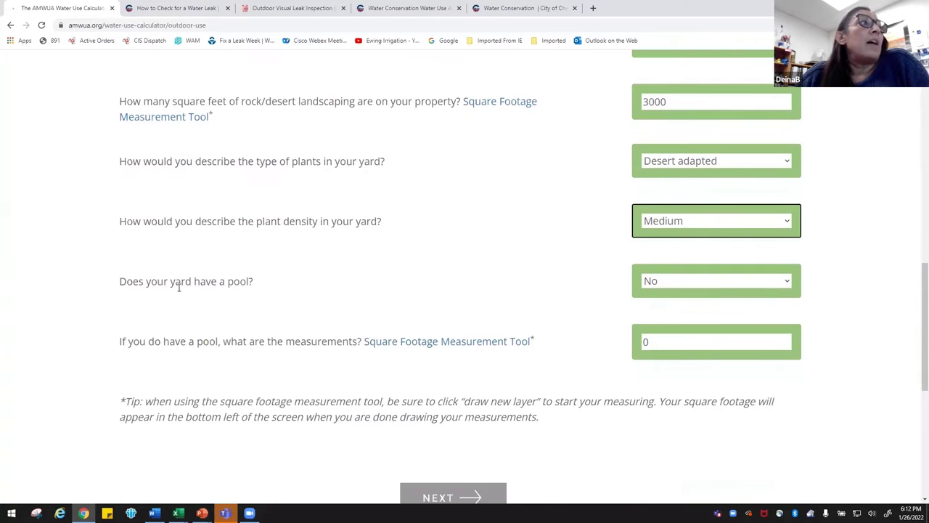
click(785, 291)
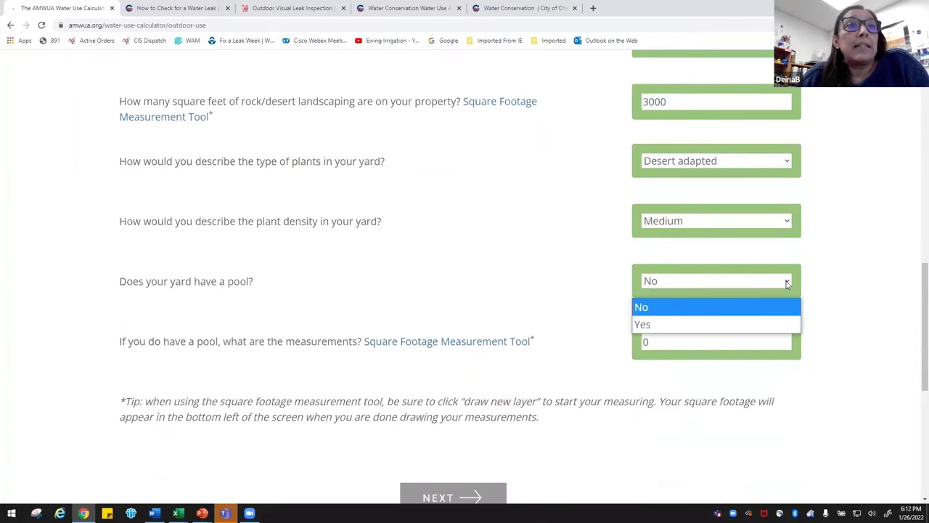
click(705, 326)
click(675, 340)
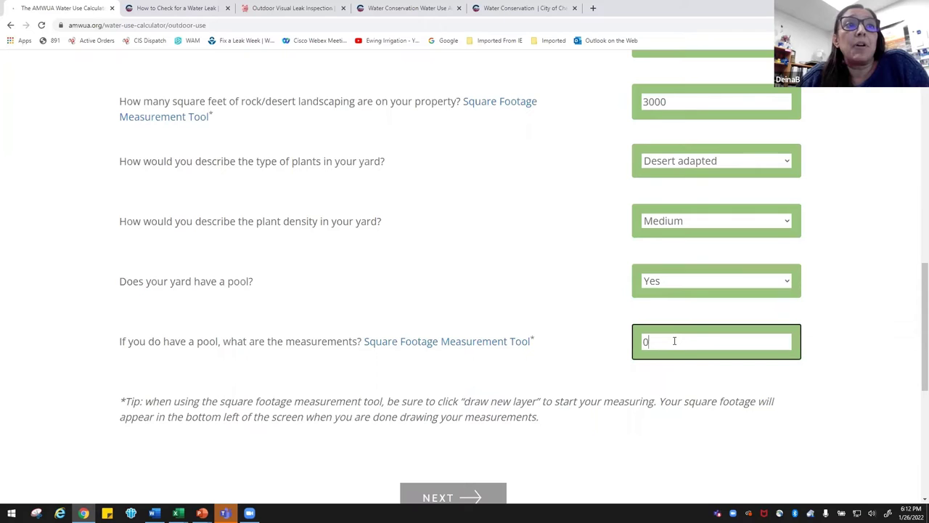
key(BackSpace)
text(65)
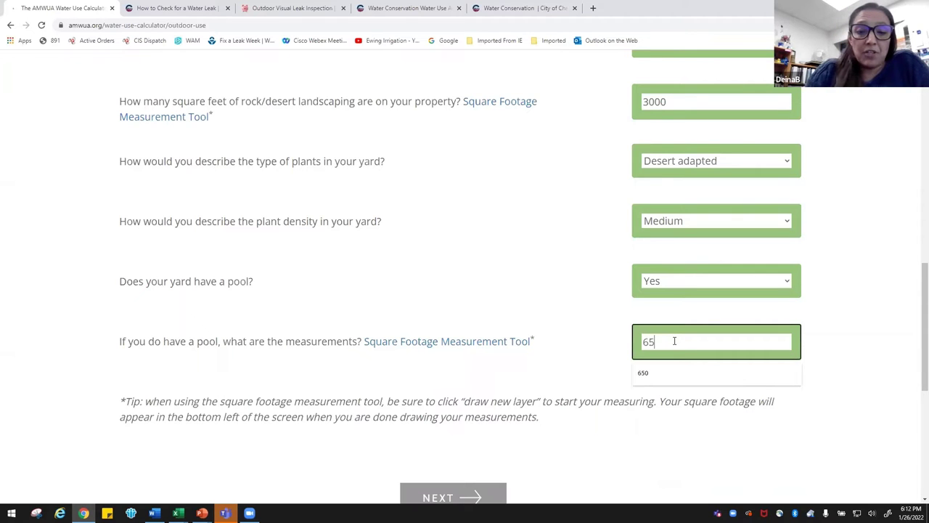
text(0)
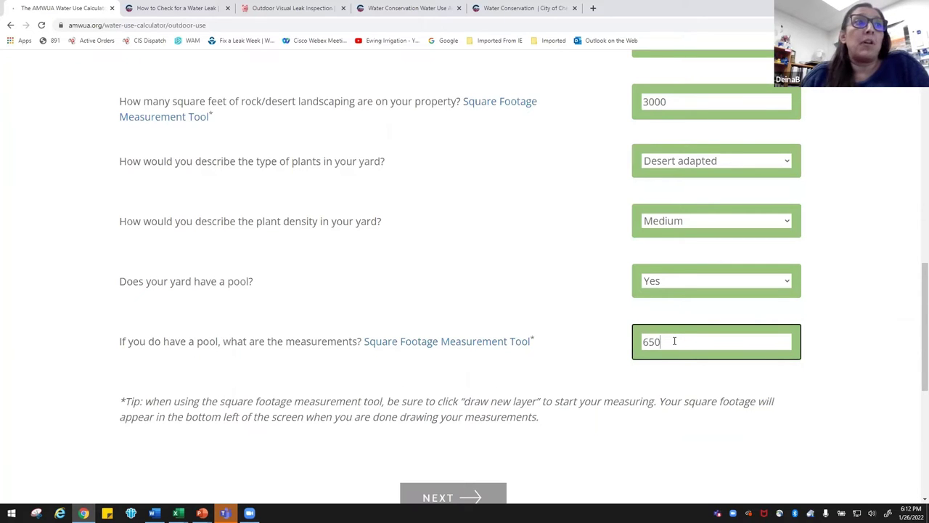
scroll(593, 434, down, 1)
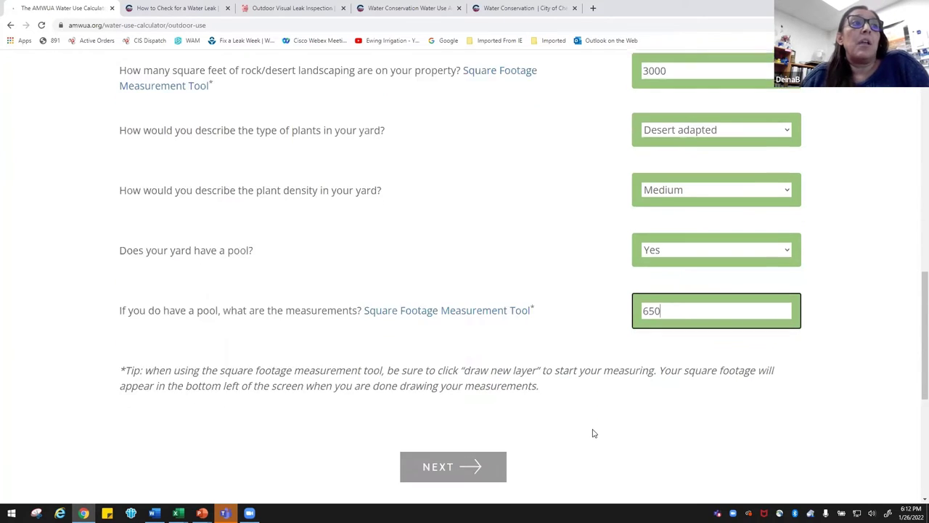
scroll(594, 434, down, 1)
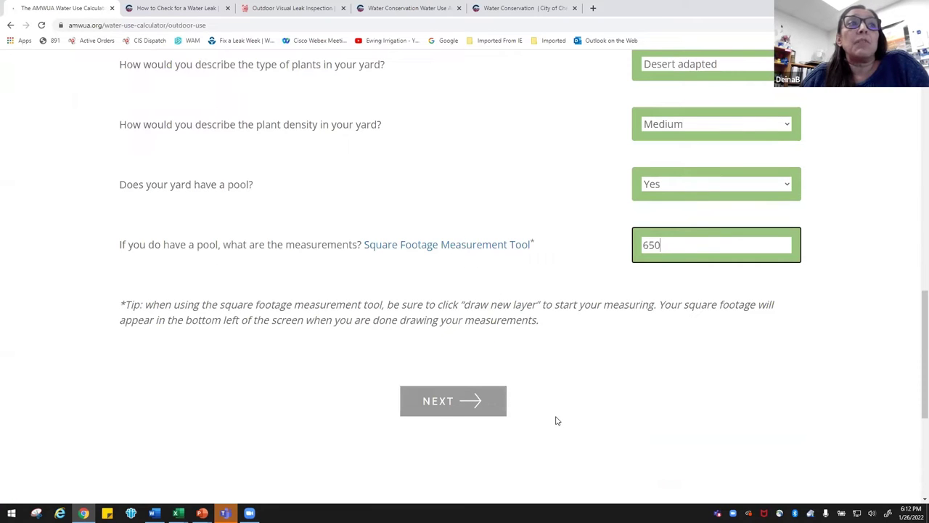
click(439, 404)
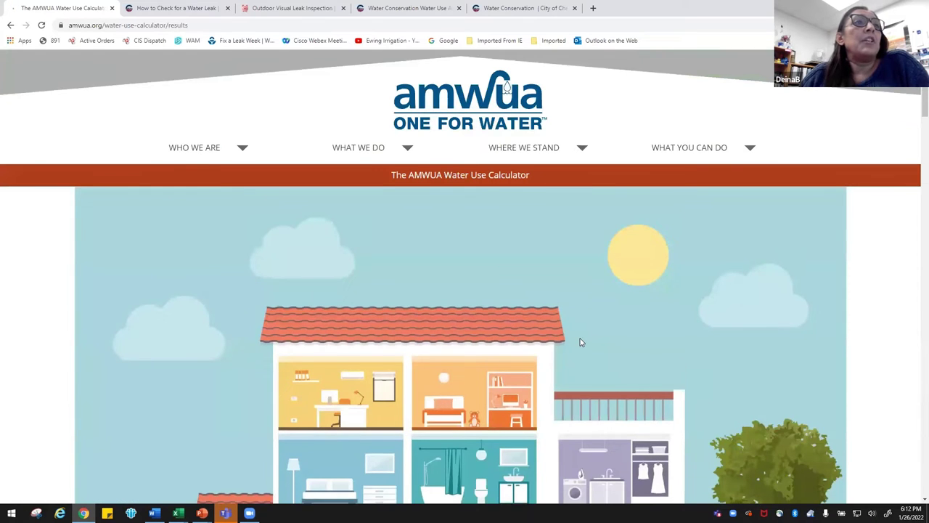
Review the results charts for overall annual, indoor and outdoor water use
scroll(580, 337, down, 3)
scroll(579, 337, down, 3)
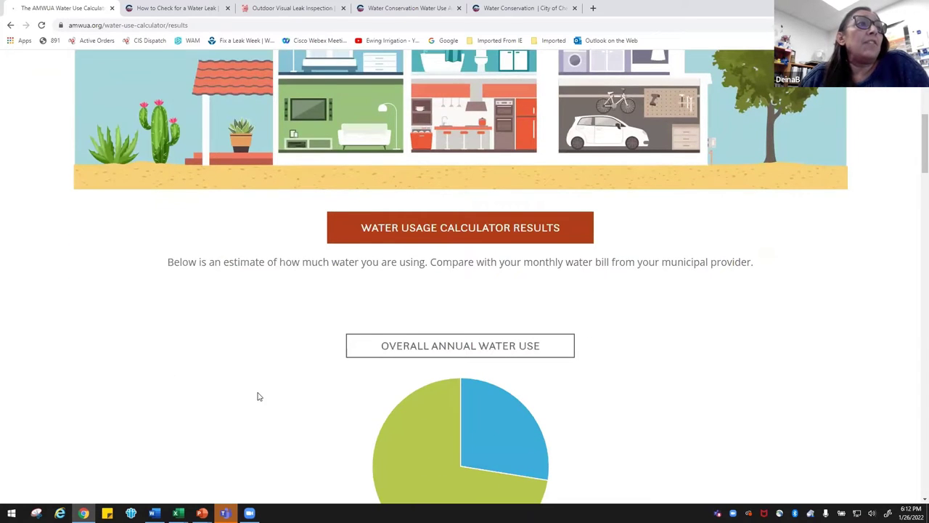
scroll(260, 396, down, 1)
scroll(260, 396, down, 3)
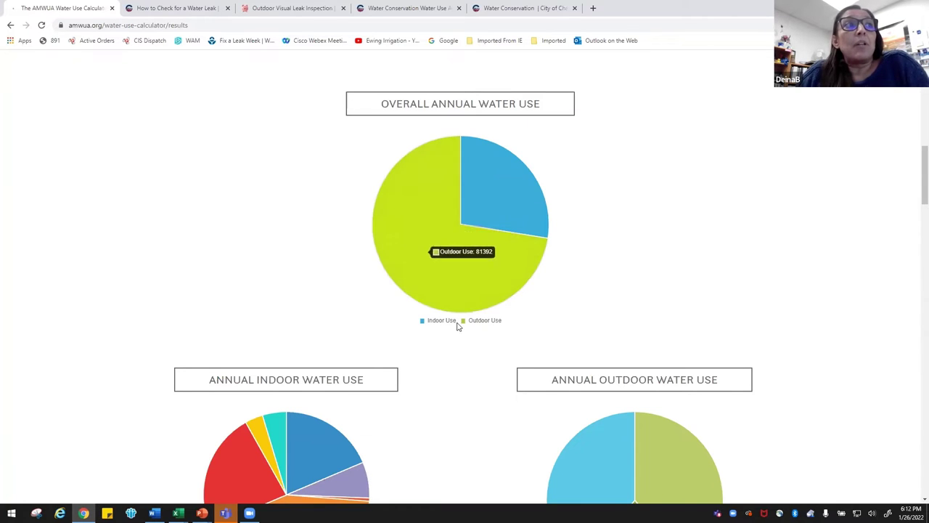
scroll(469, 417, down, 3)
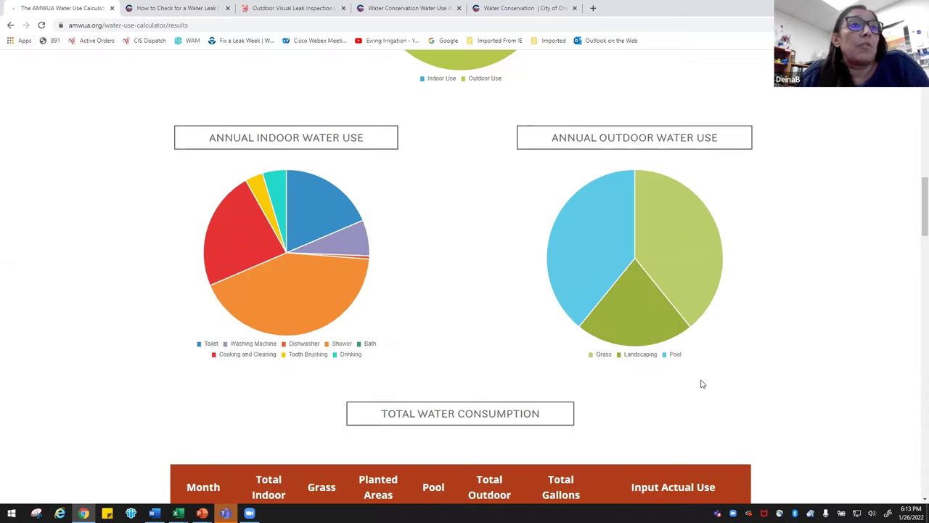
Examine the annual outdoor water use breakdown and the monthly Total Water Consumption table
mouse_move(586, 230)
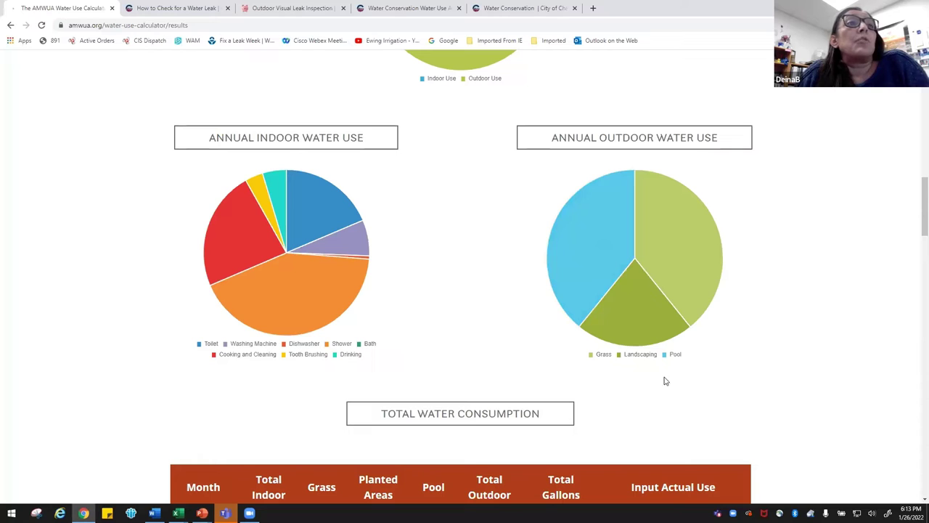
mouse_move(687, 269)
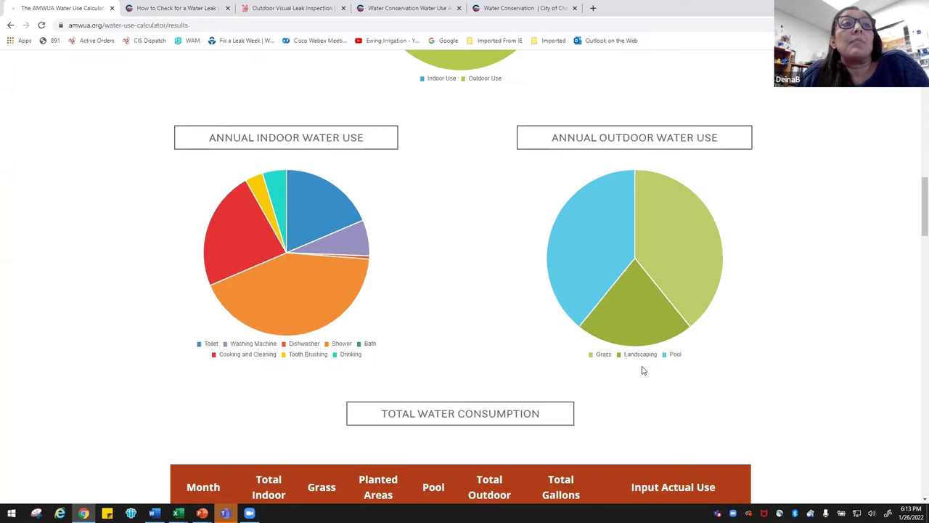
scroll(674, 370, down, 5)
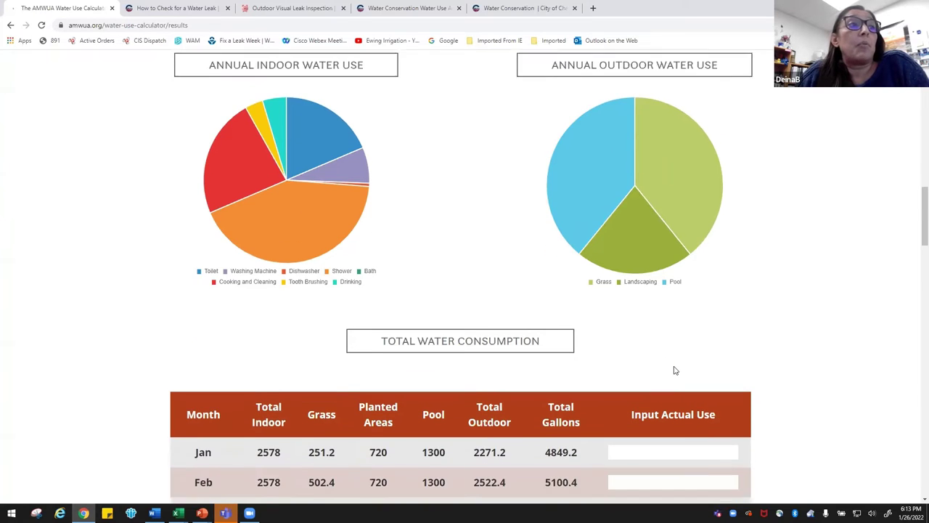
scroll(673, 371, down, 2)
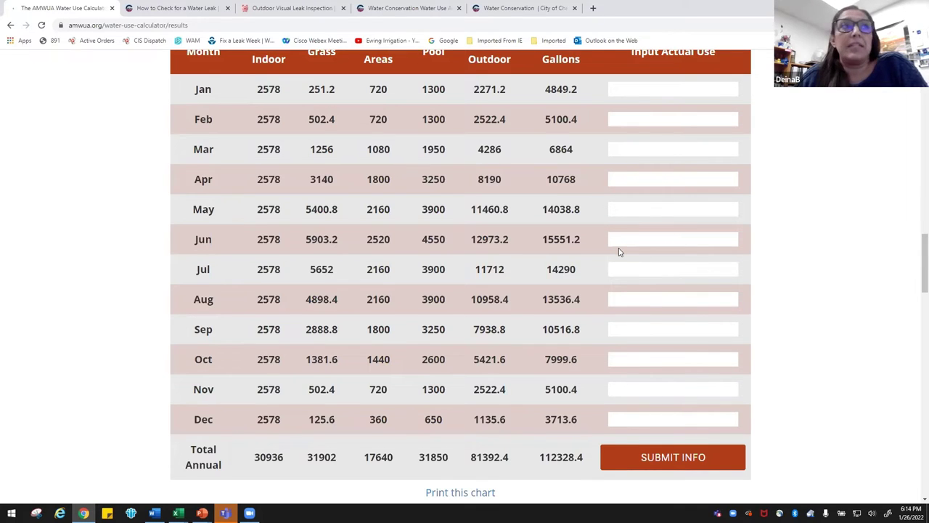
Examine the monthly bar chart of estimated total water use and compare it with the table's monthly totals
scroll(637, 264, down, 4)
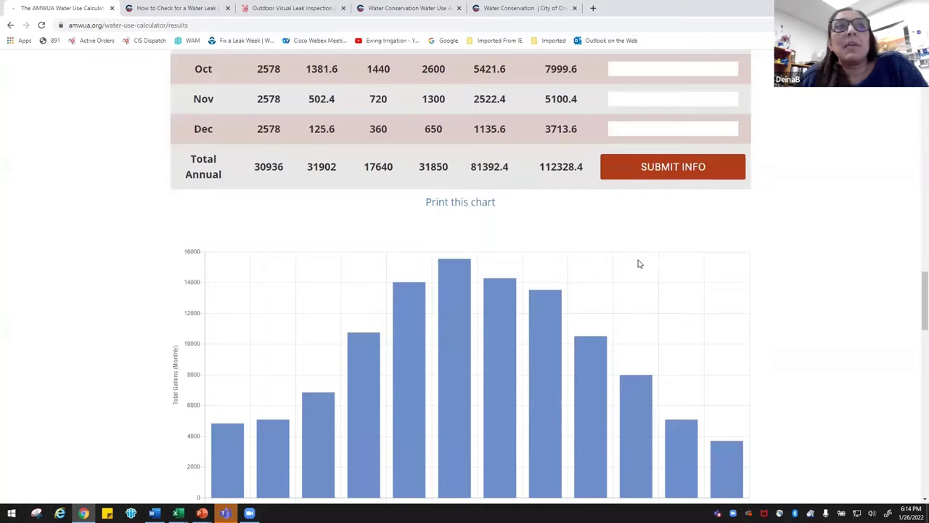
scroll(640, 264, down, 1)
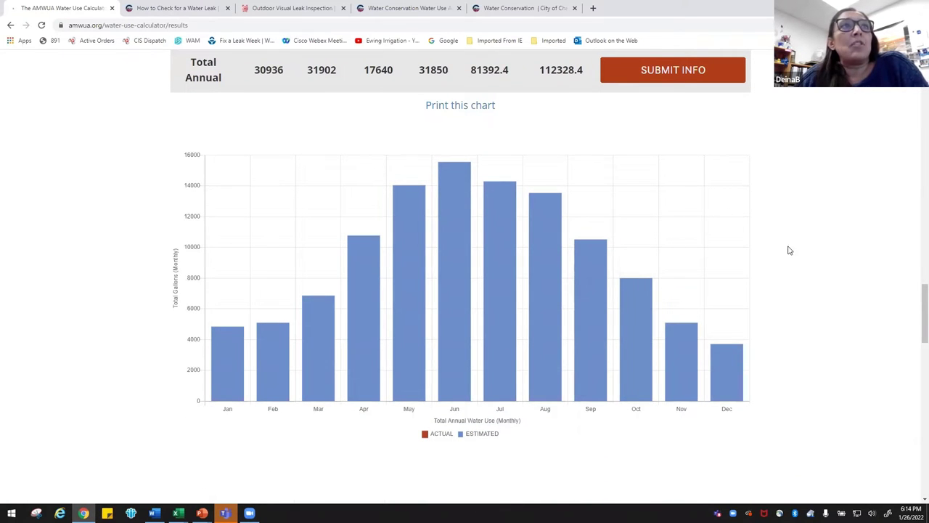
scroll(795, 267, up, 3)
scroll(832, 400, down, 3)
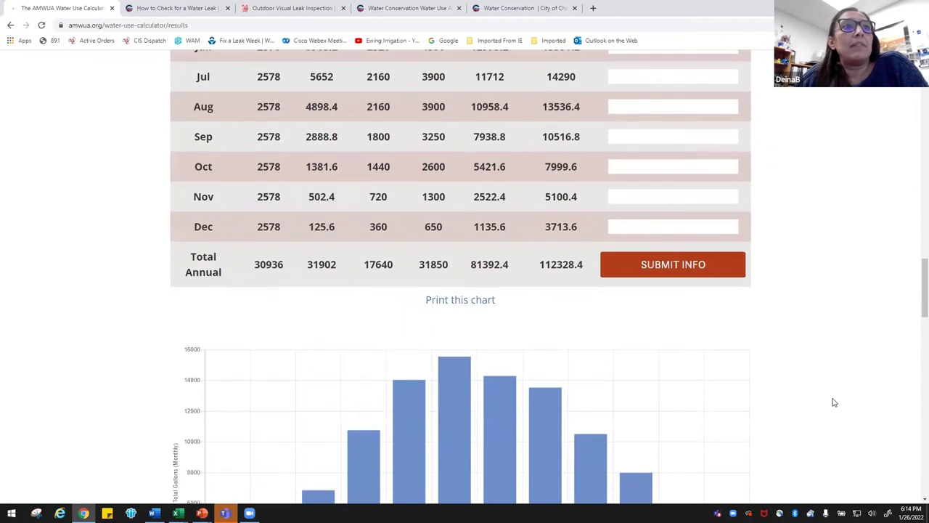
scroll(834, 403, down, 1)
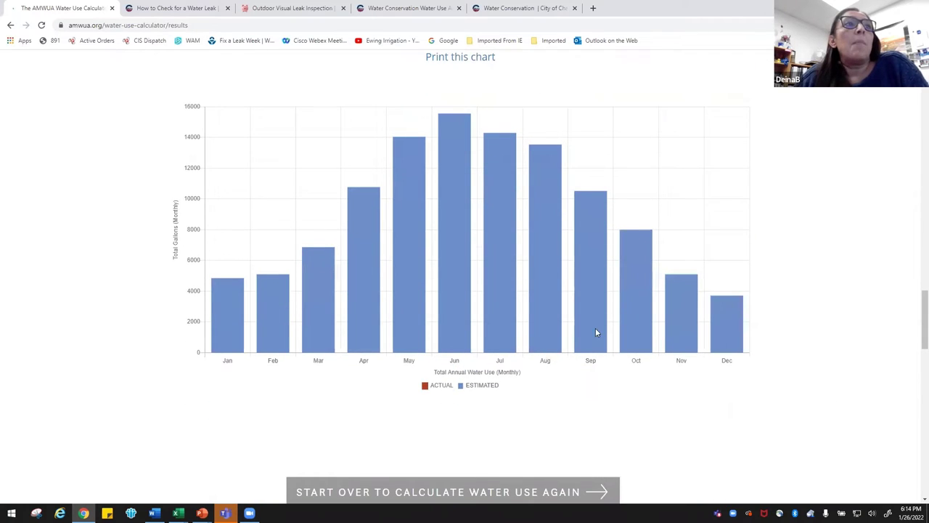
scroll(716, 176, up, 2)
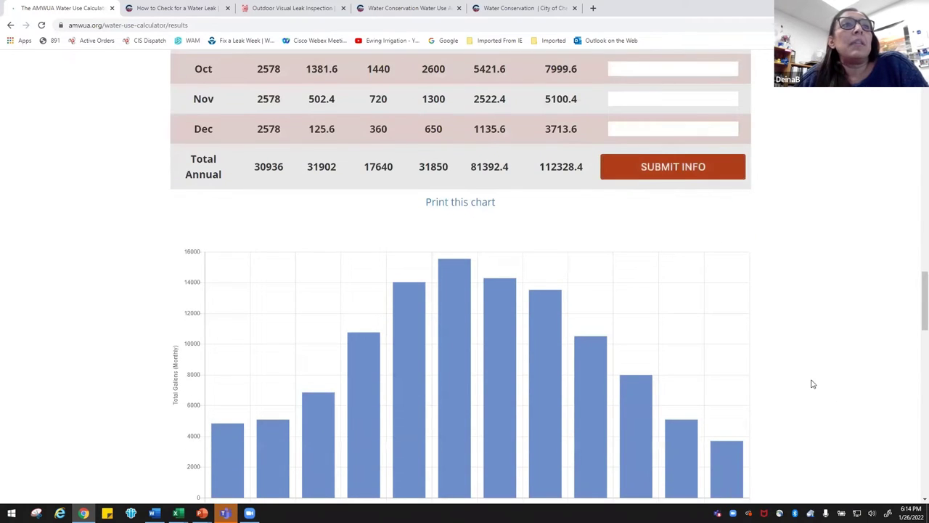
scroll(368, 346, down, 1)
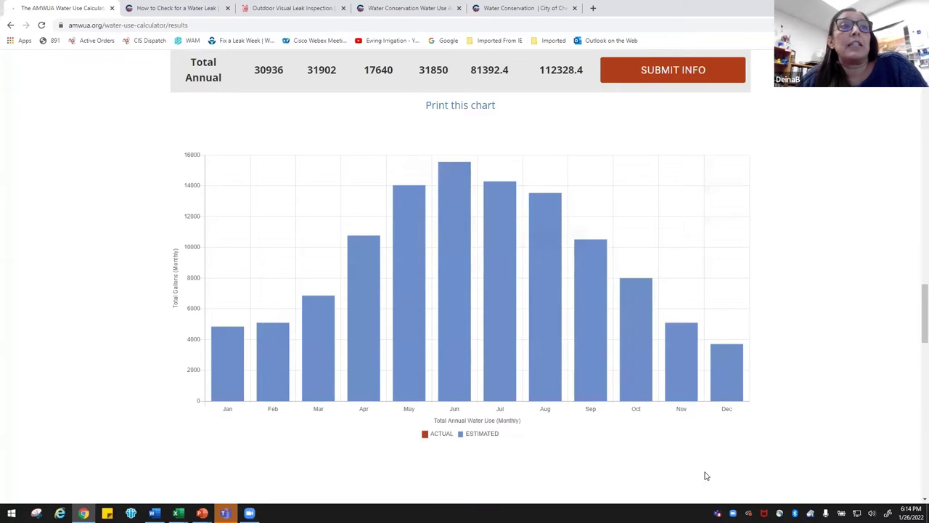
scroll(744, 426, down, 1)
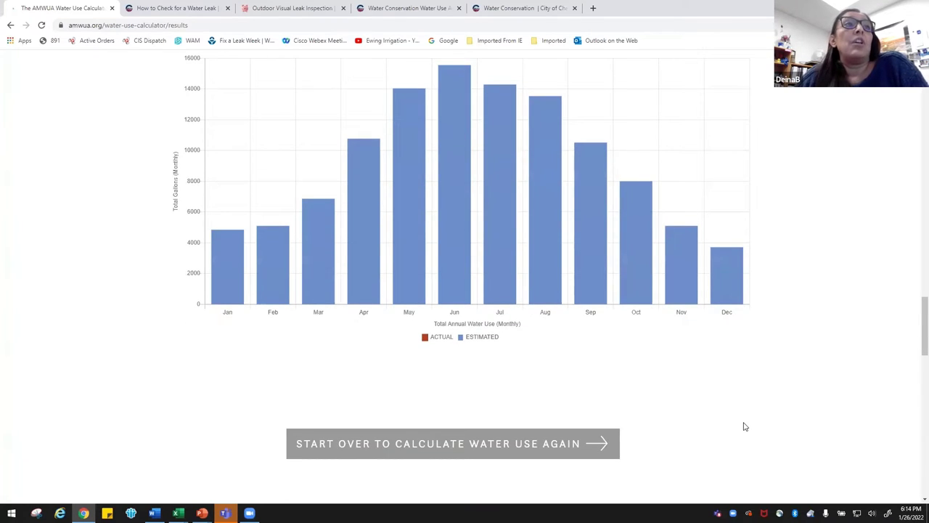
scroll(744, 426, up, 1)
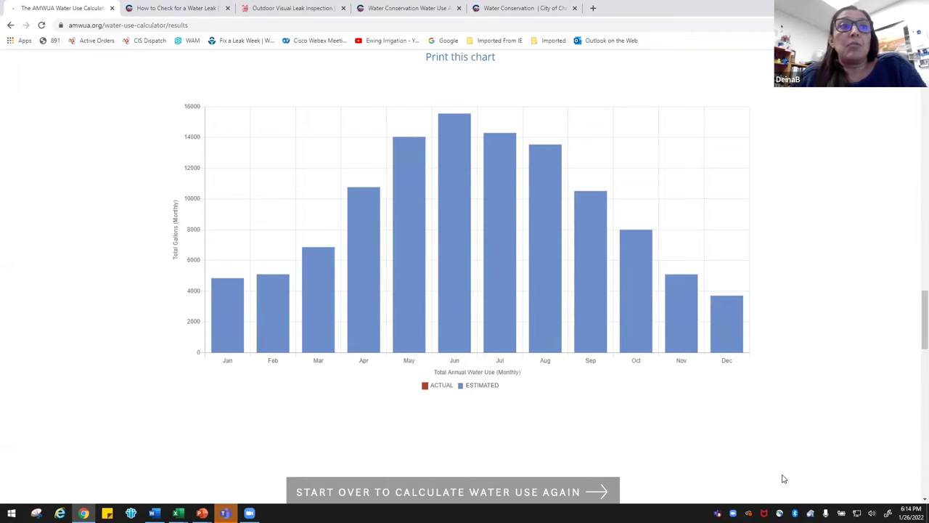
Review the Total Water Consumption table again from January to December, including the column for entering actual use
scroll(782, 472, up, 4)
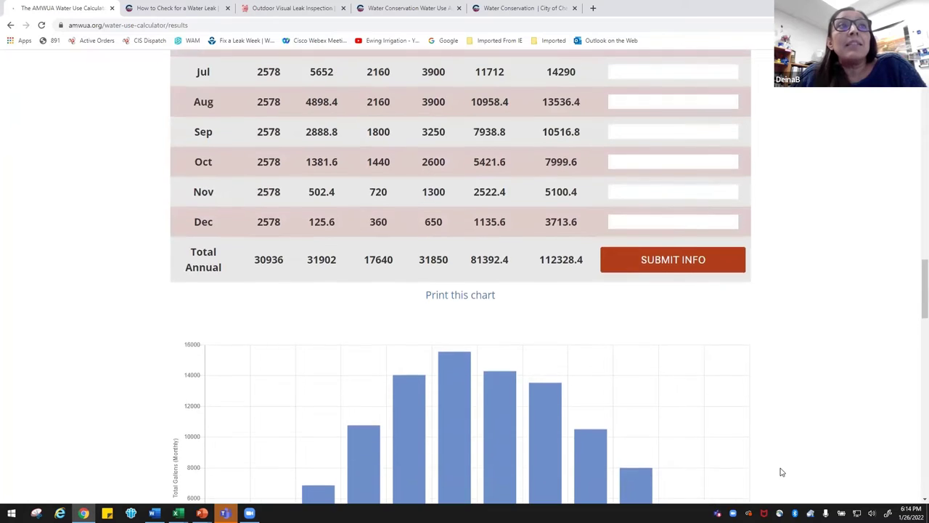
scroll(782, 472, up, 7)
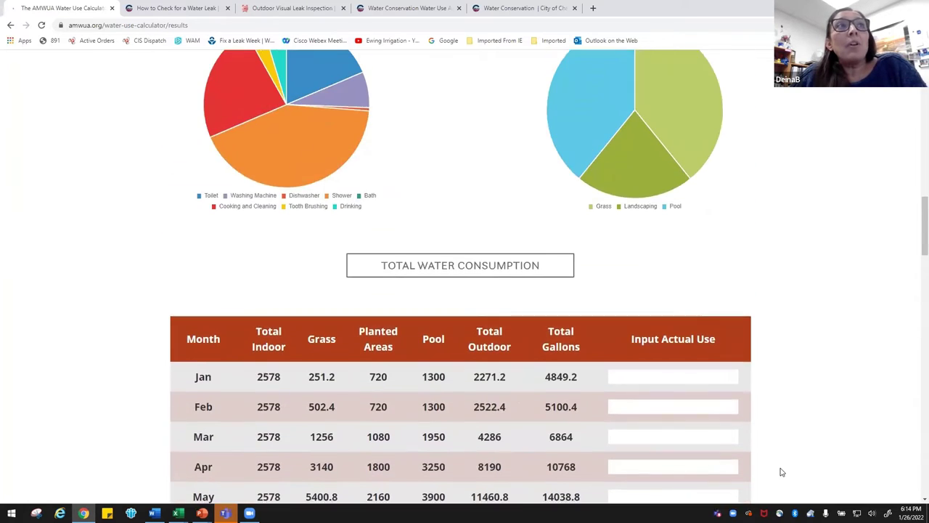
scroll(782, 472, up, 1)
scroll(782, 472, down, 6)
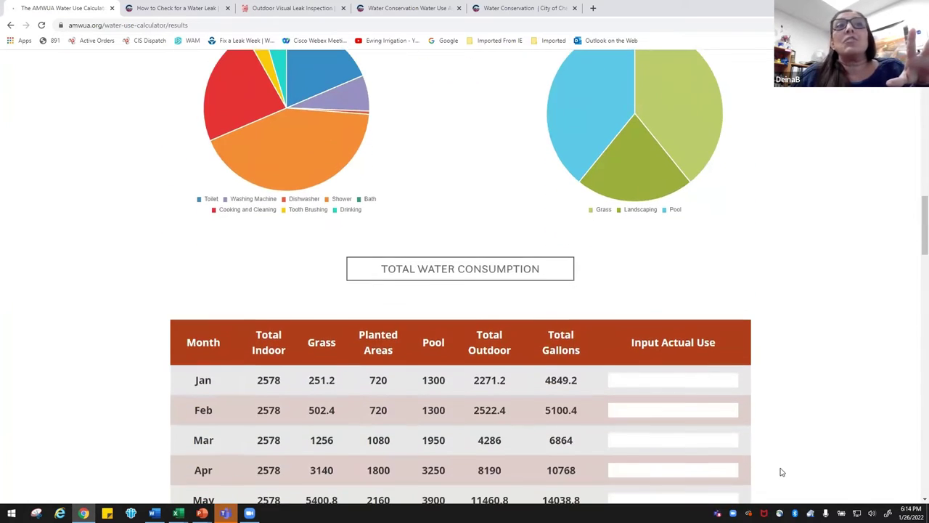
scroll(782, 472, down, 1)
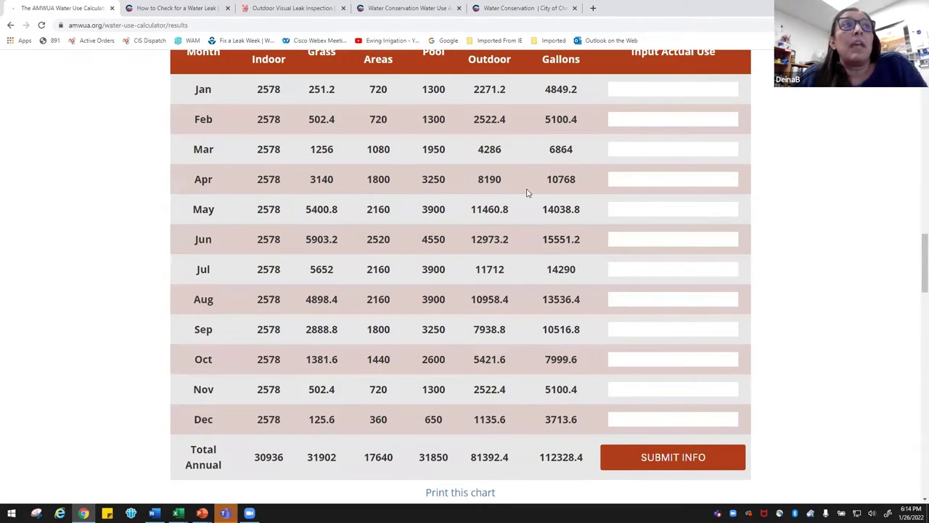
Return to the overall annual water use chart, then close the calculator results page to show the How to Check for a Water Leak page
scroll(819, 369, up, 4)
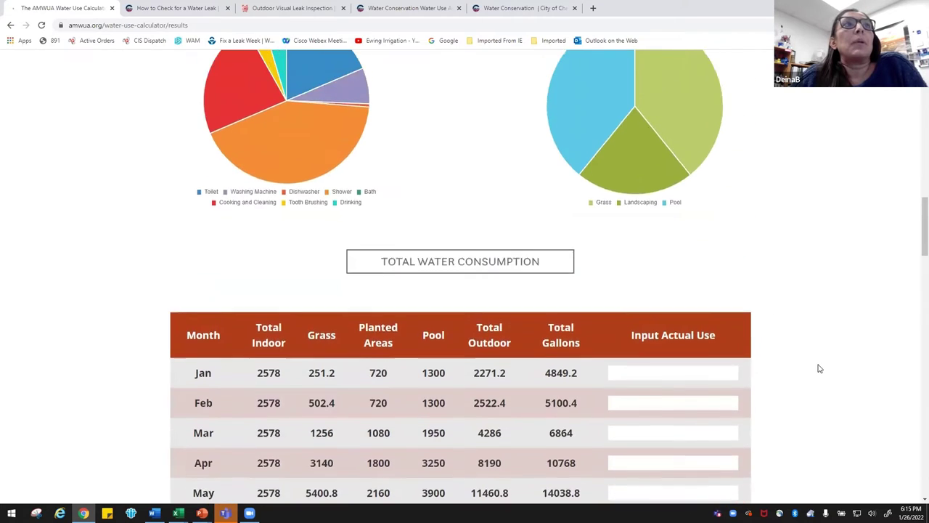
scroll(820, 369, up, 6)
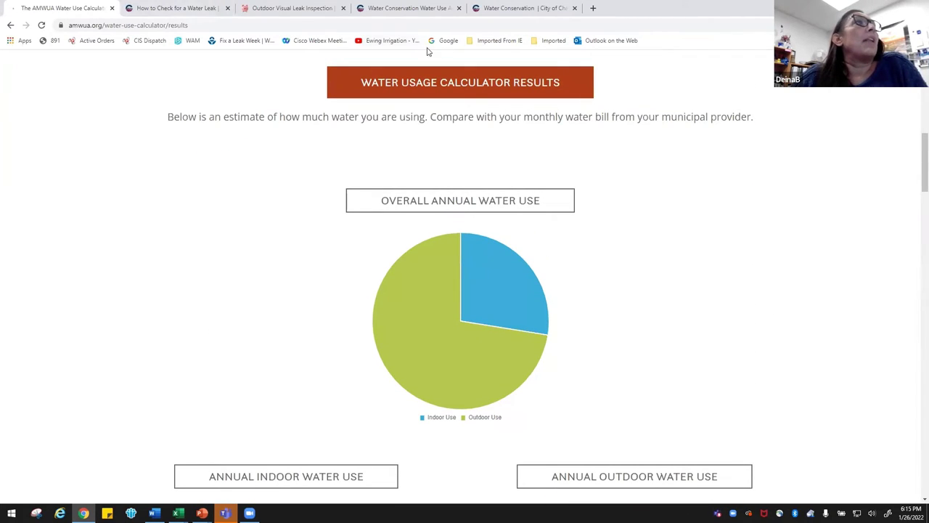
click(111, 8)
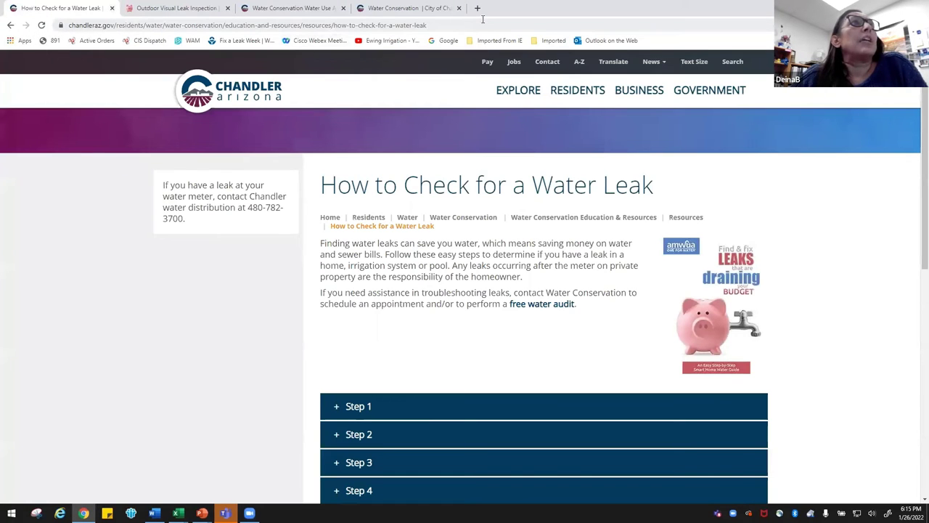